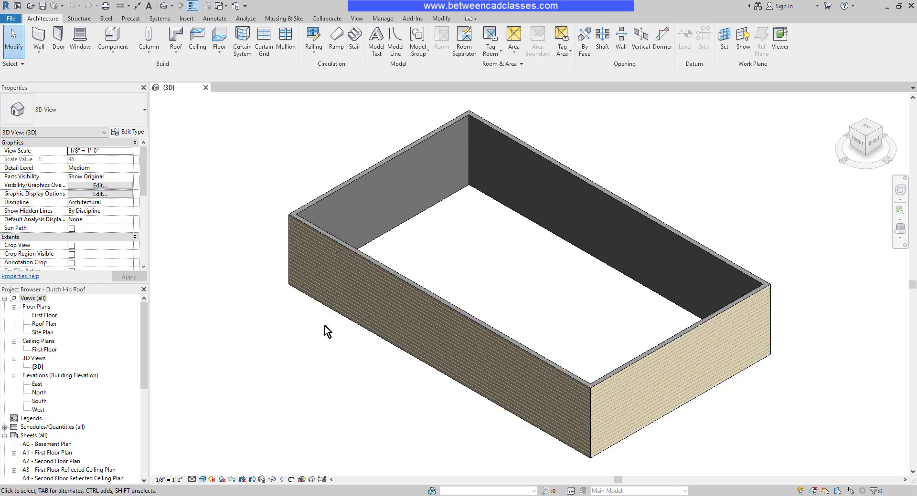
Open the Roof Plan view of the Dutch Hip Roof project.
double_click(38, 325)
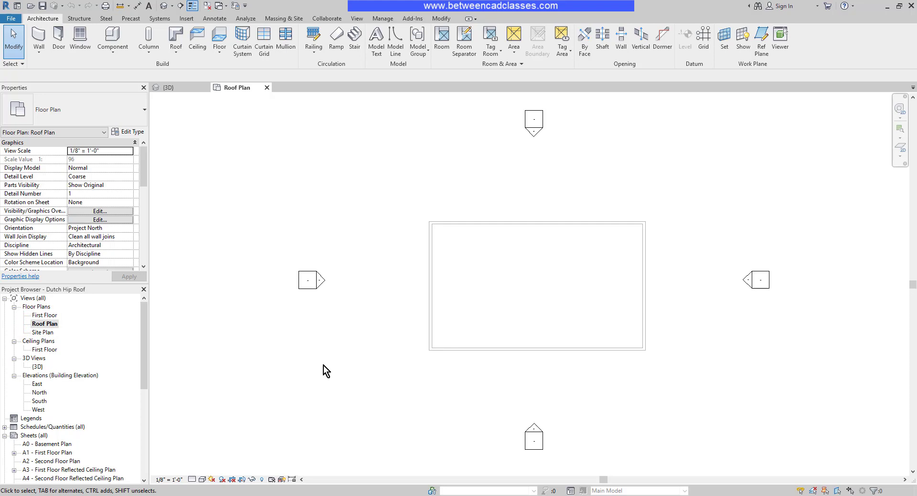
Start a roof by footprint using the Wood Rafter 10" - Asphalt Shingle type.
left_click(177, 33)
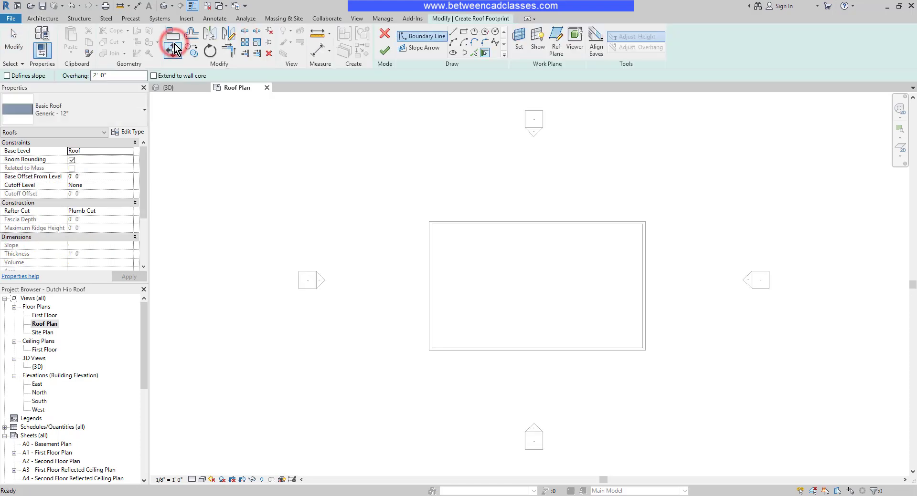
left_click(109, 108)
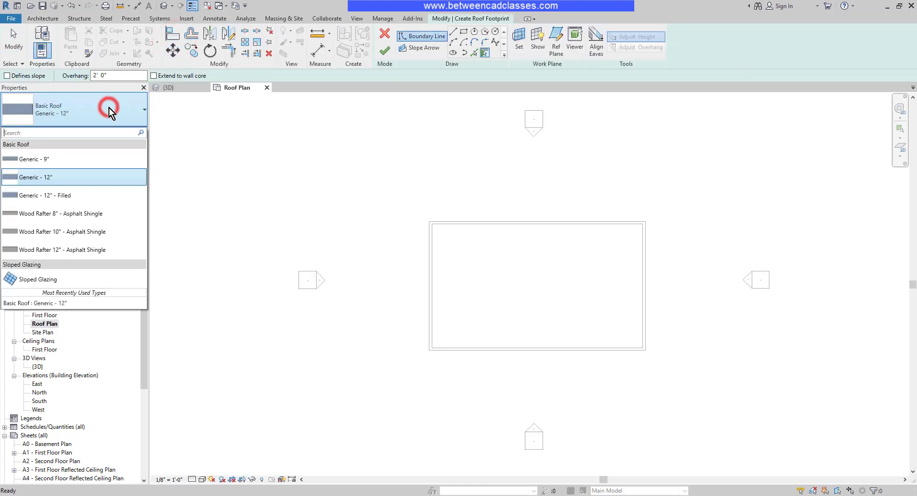
left_click(82, 234)
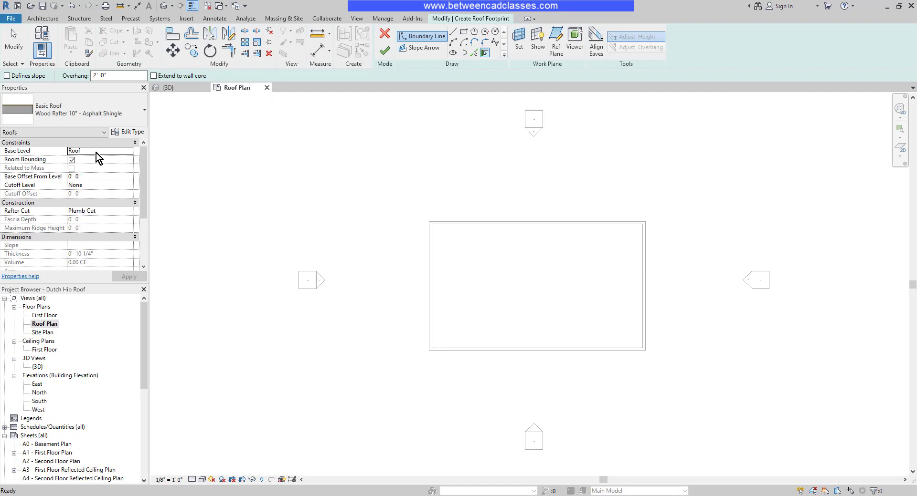
Set the roof's cutoff level to Roof with a 4' 0" cutoff offset.
left_click(106, 184)
left_click(130, 186)
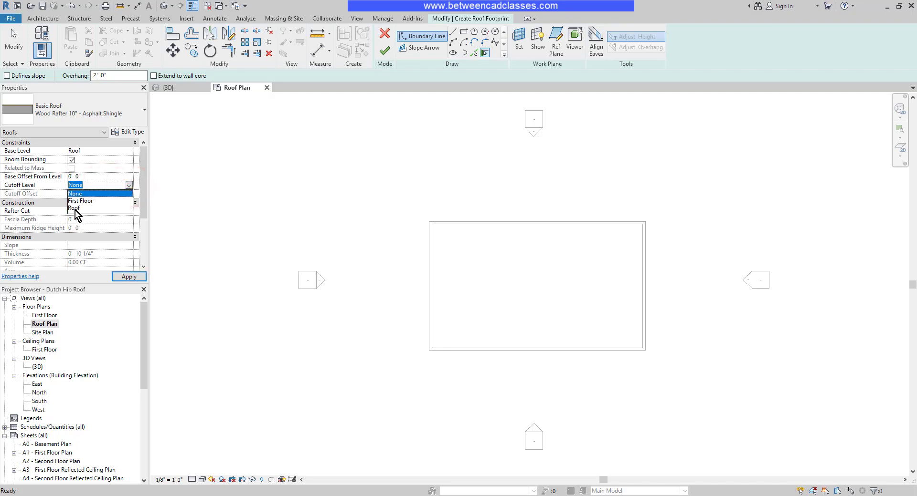
left_click(75, 209)
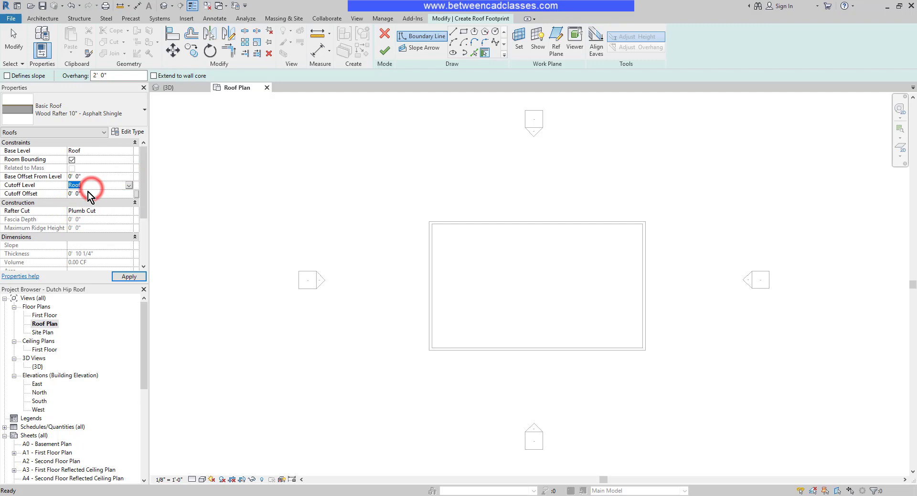
left_click(87, 193)
key("Return")
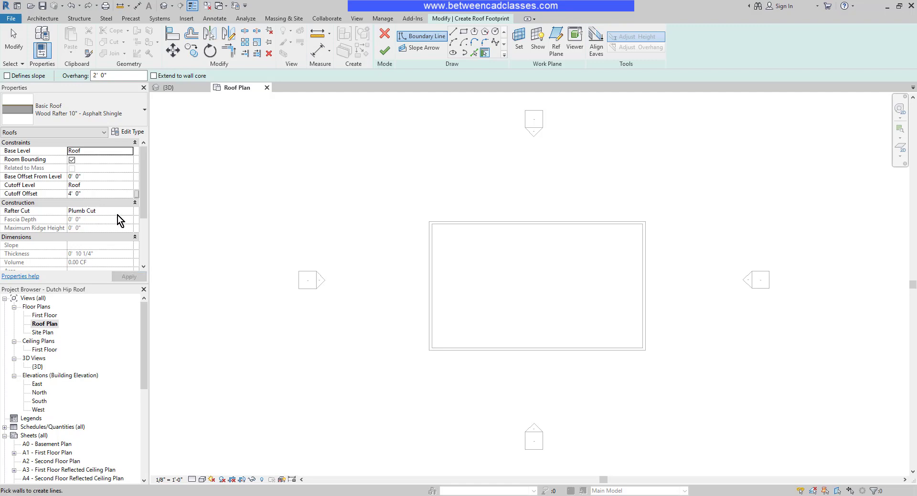
Pick the four walls as slope-defining roof boundary lines.
left_click(6, 76)
left_click(507, 219)
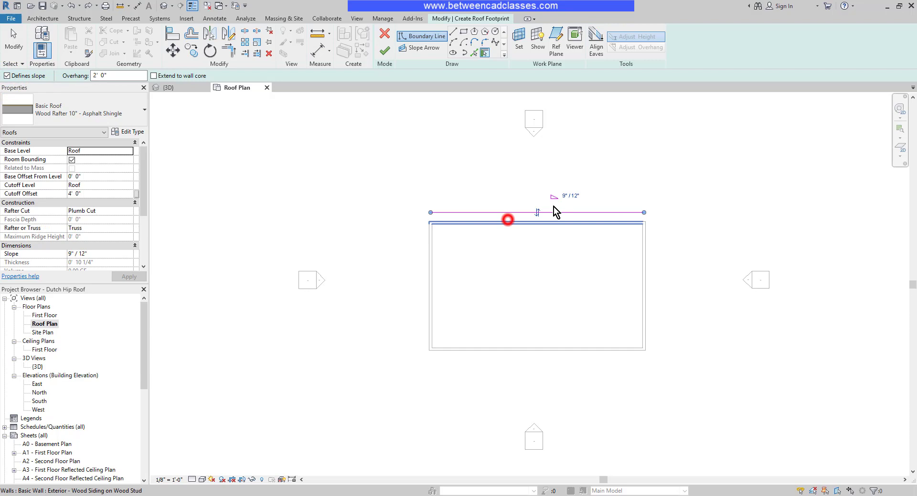
left_click(647, 261)
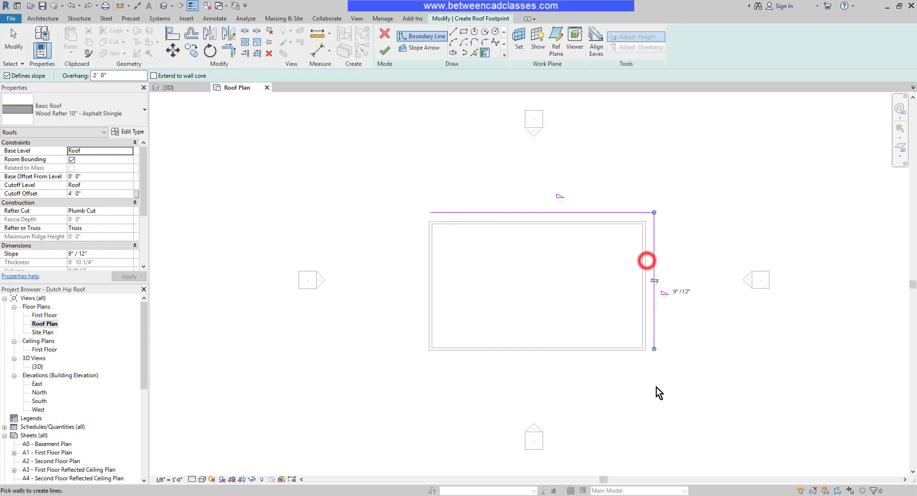
left_click(551, 356)
left_click(403, 318)
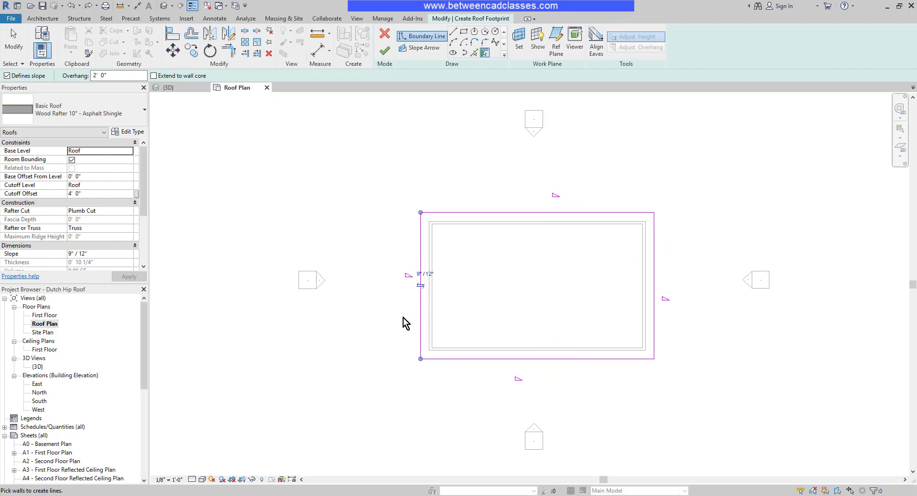
Set all four boundary lines to a 6"/12" slope.
key("Escape")
key("Escape")
mouse_move(362, 202)
left_mouse_down()
mouse_move(487, 301)
mouse_move(665, 389)
mouse_move(692, 385)
left_mouse_up()
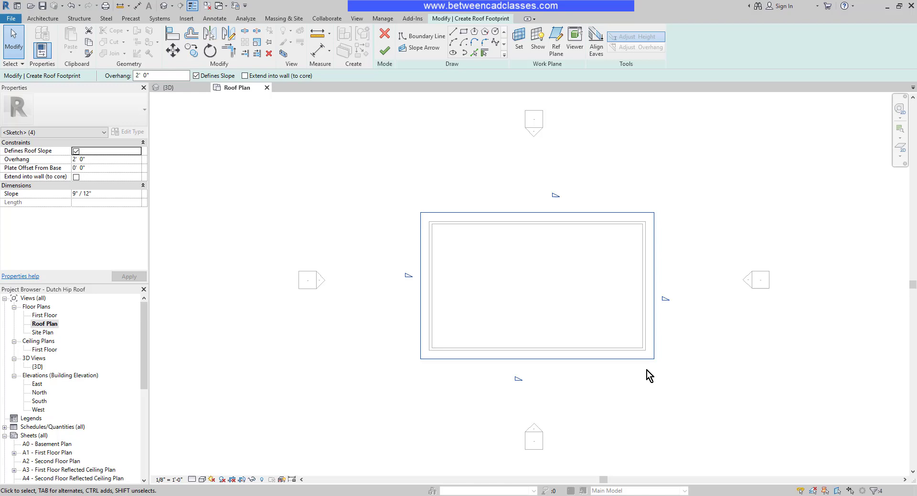
left_click(98, 195)
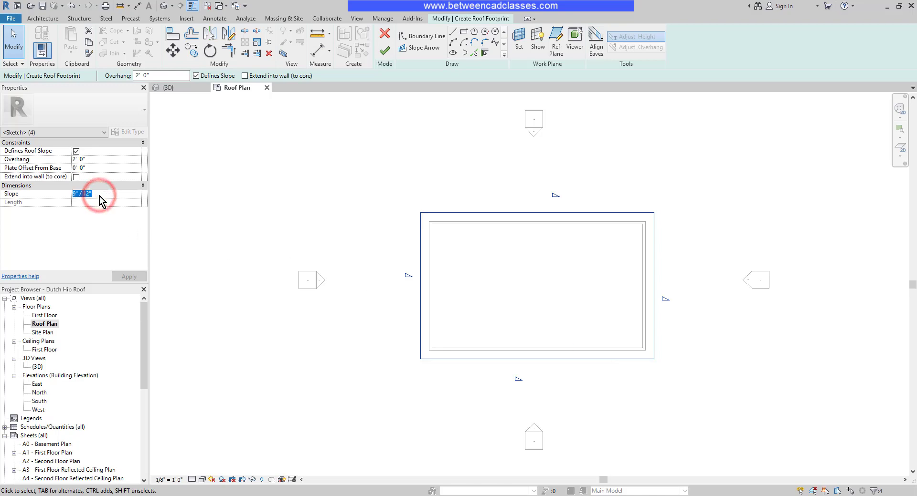
type("6")
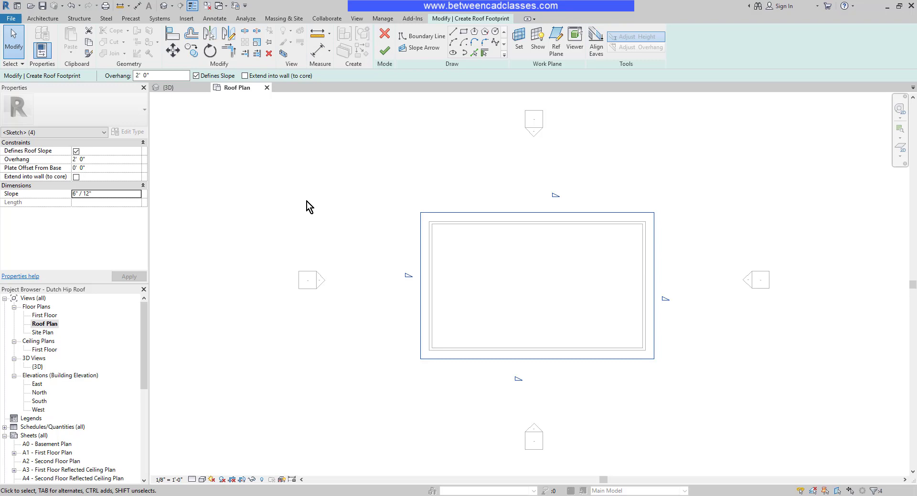
Finish the hip roof, attach the walls to it, and view the open-topped roof in 3D.
left_click(385, 51)
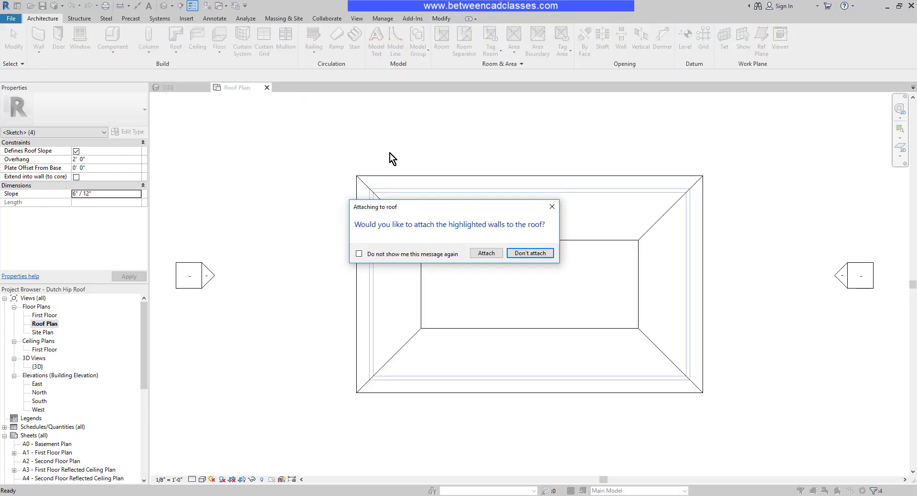
left_click(485, 254)
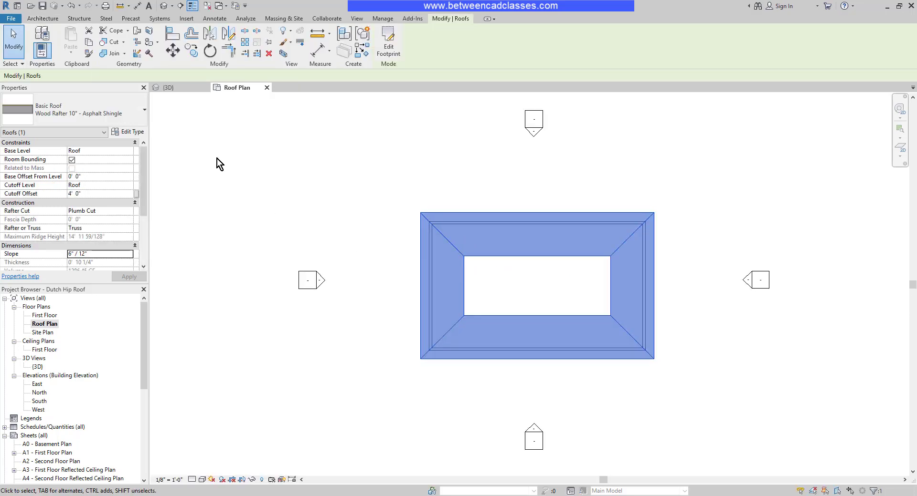
left_click(173, 91)
left_click(236, 179)
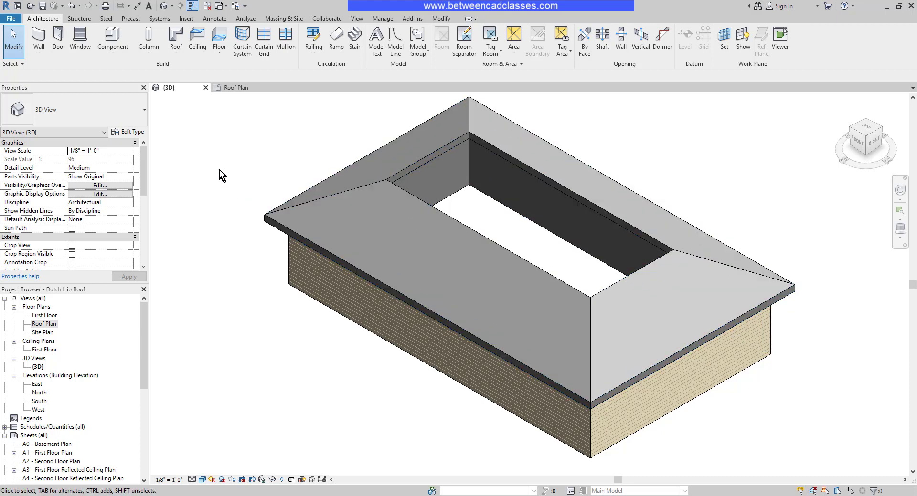
Start an Exterior - Wood Siding on Wood Stud wall on the Roof Plan, located by Finish Face: Exterior.
left_click(237, 88)
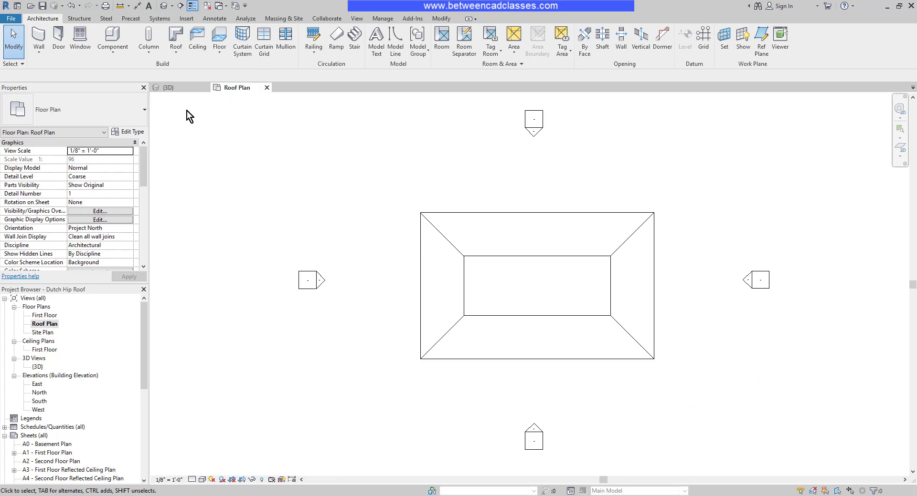
left_click(38, 37)
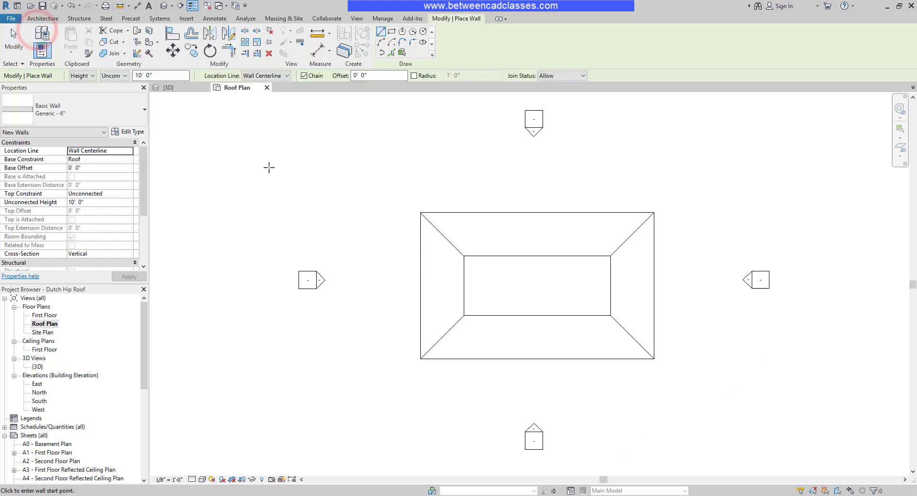
left_click(122, 106)
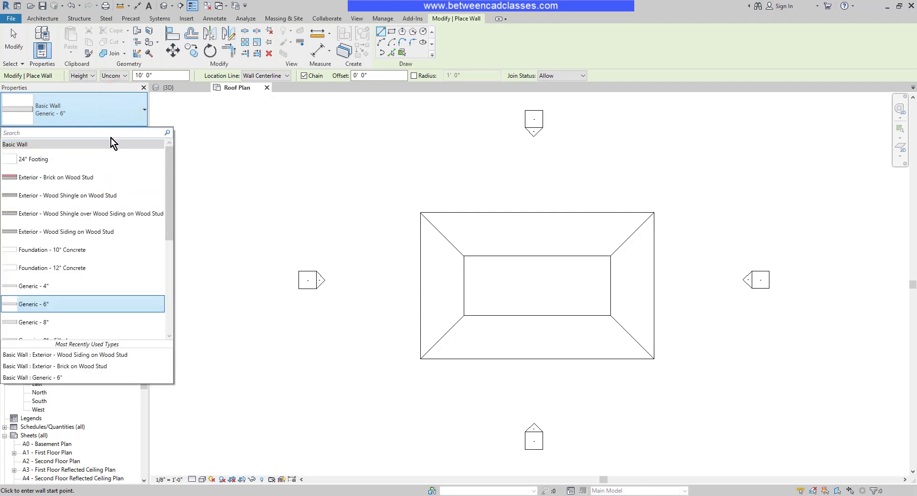
left_click(90, 232)
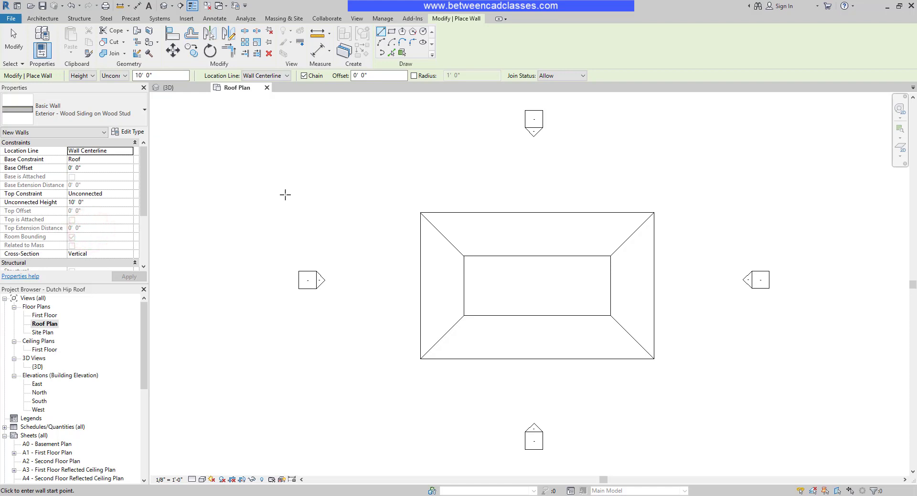
left_click(286, 75)
left_click(287, 100)
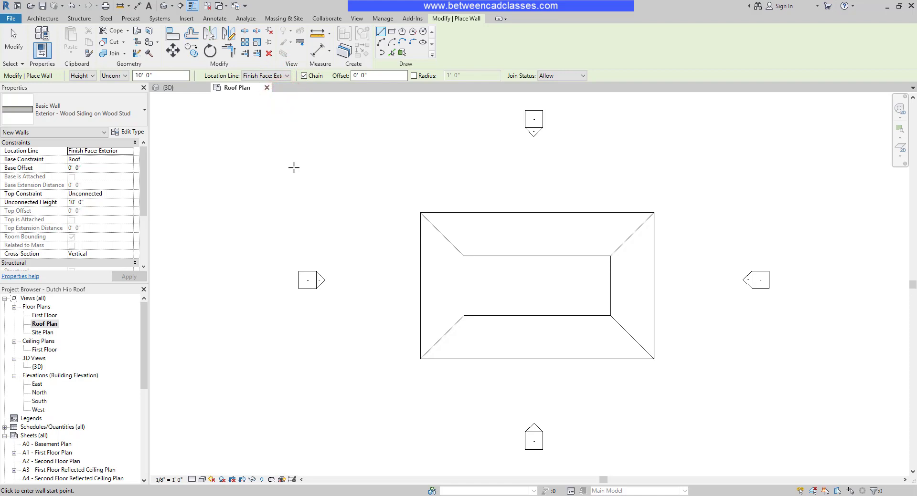
Set the wall's base offset to 4' 0" and unconnected height to 6' 0".
left_click(85, 168)
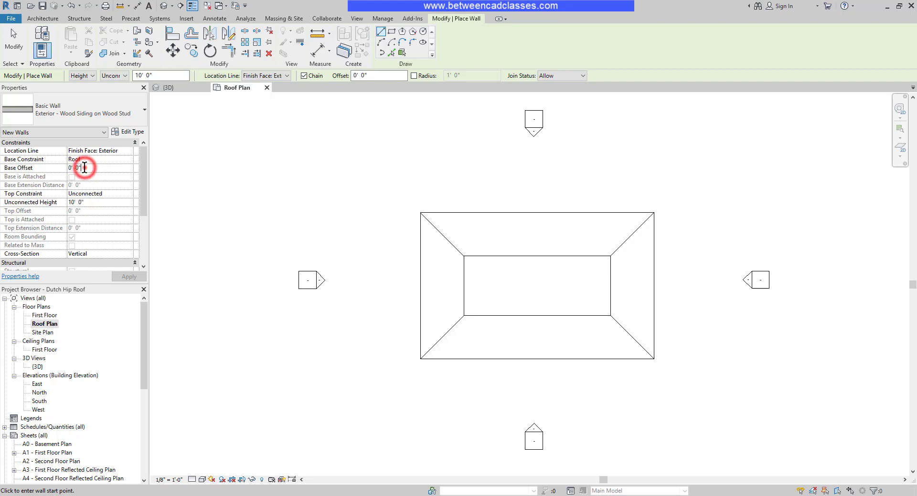
type("4")
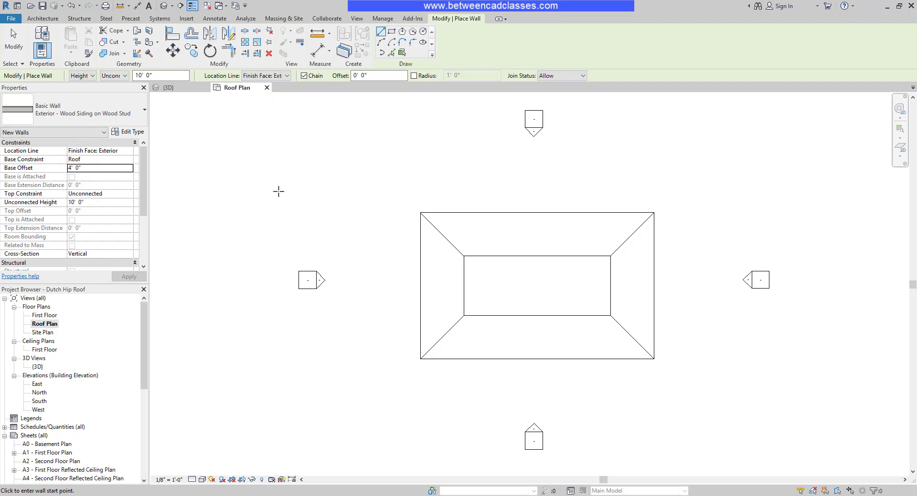
left_click(96, 203)
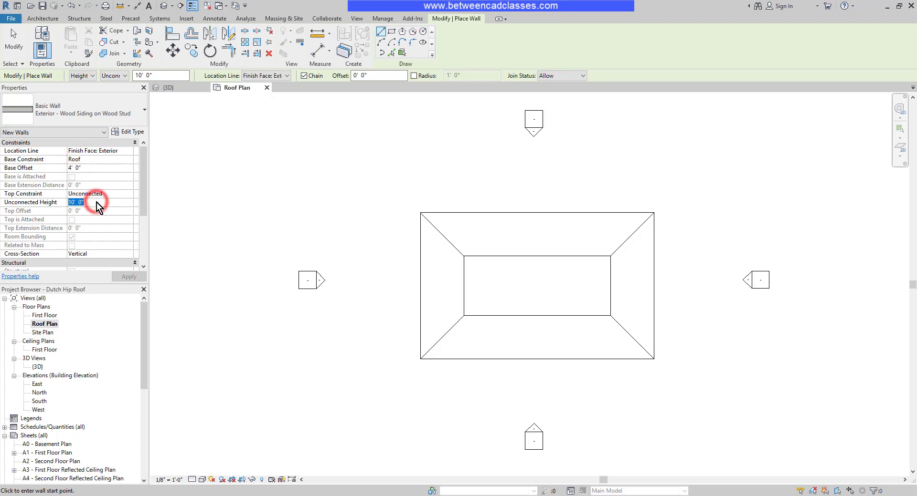
type("6")
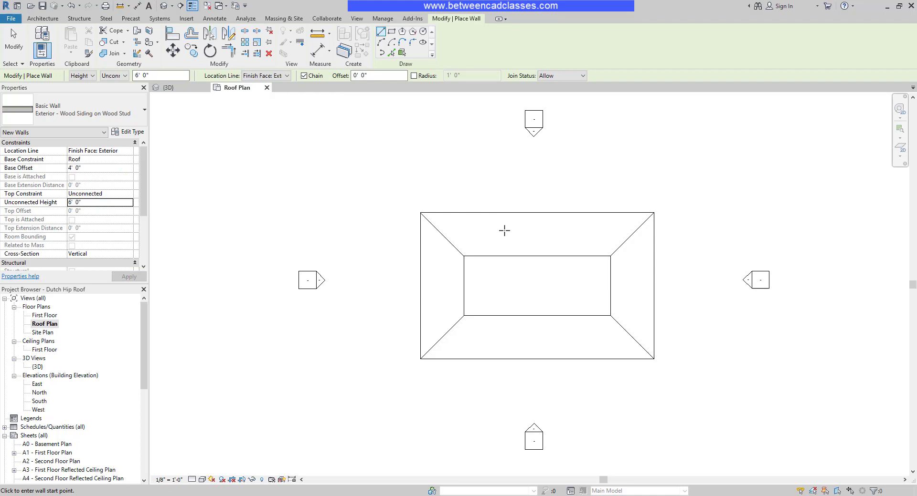
Draw the right and left gable walls across the short ends of the roof opening.
left_click(463, 257)
left_click(609, 256)
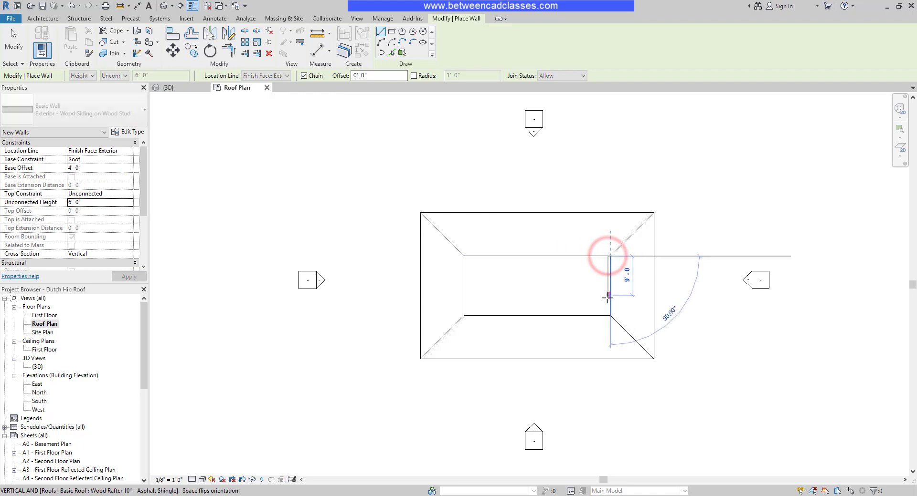
scroll(605, 305, "up", 2)
left_click(613, 322)
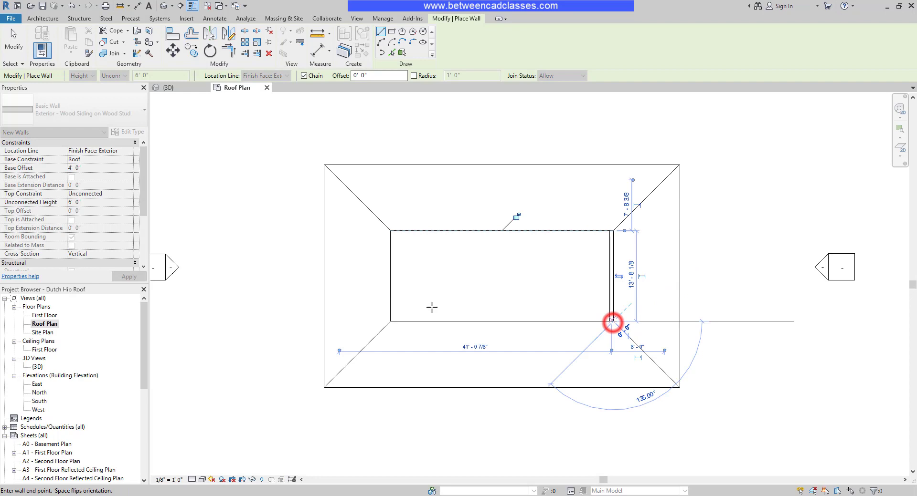
key("Escape")
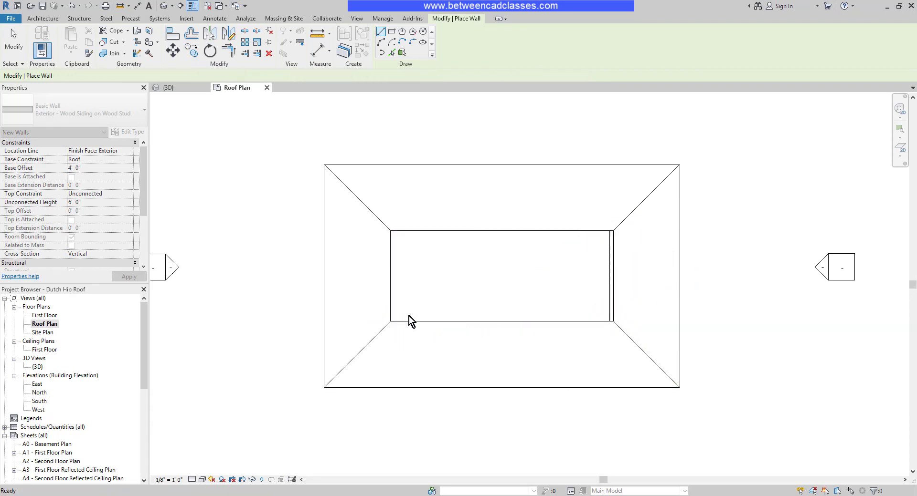
left_click(391, 321)
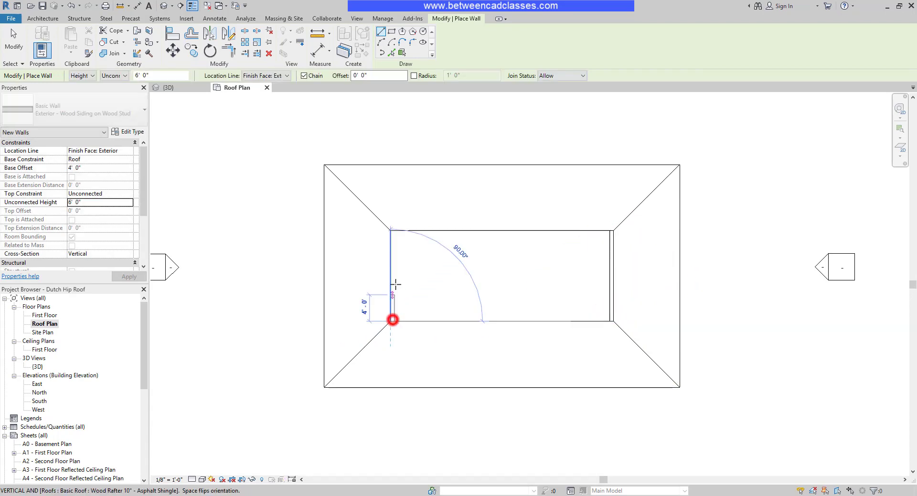
left_click(391, 232)
key("Escape")
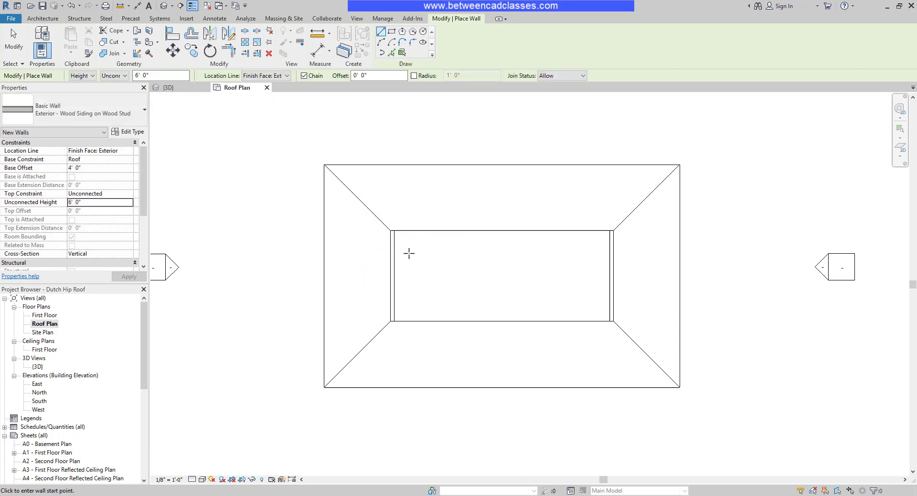
Inspect the two new gable walls in the 3D view.
left_click(173, 88)
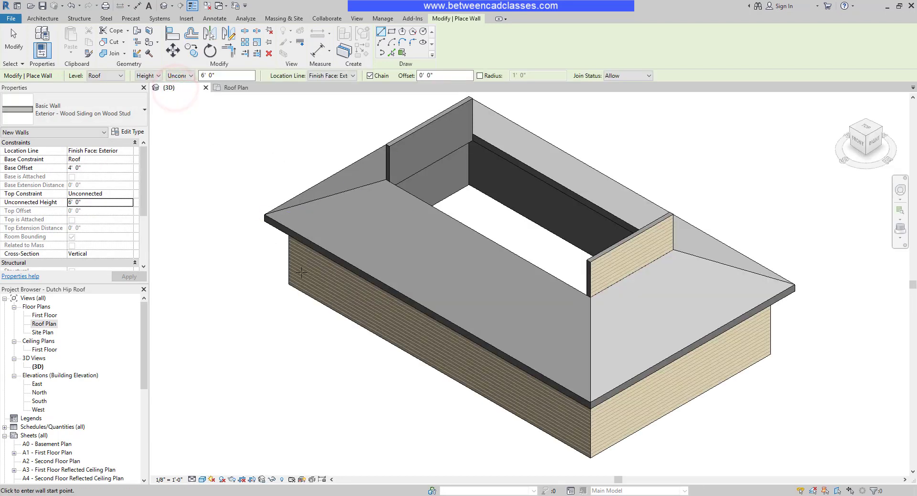
middle_click_drag(268, 313, 268, 290, "shift")
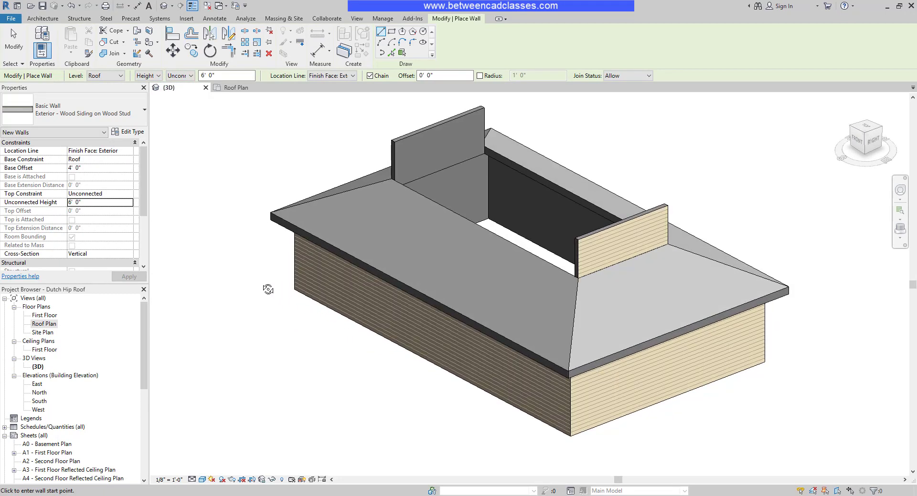
key("Escape")
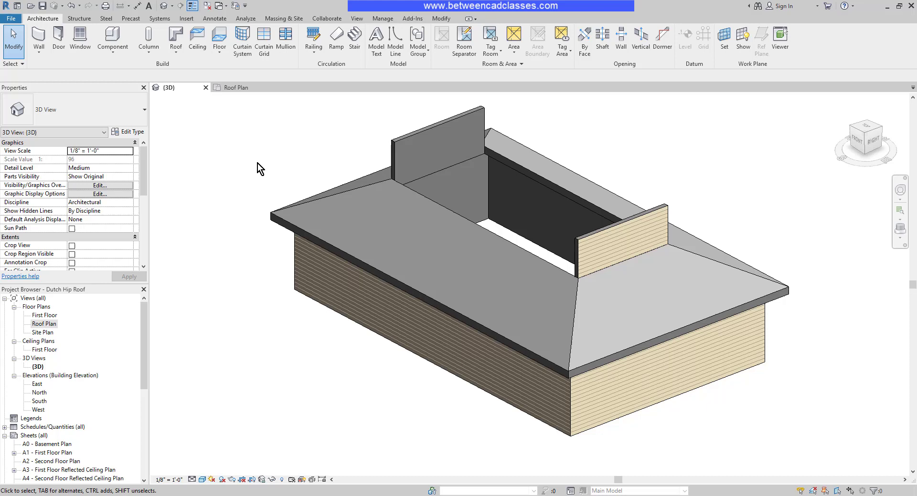
Start a second roof by footprint in Roof Plan, picking lines with a 2' offset.
left_click(250, 87)
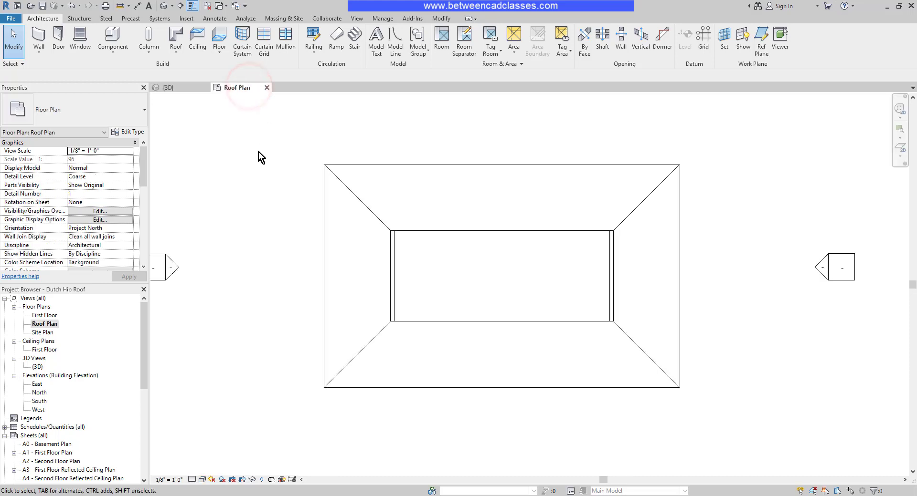
left_click(180, 43)
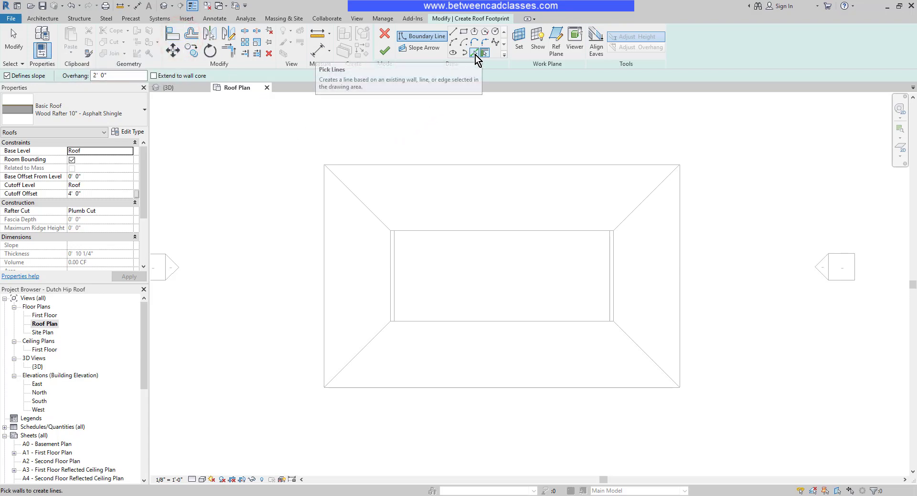
left_click(474, 53)
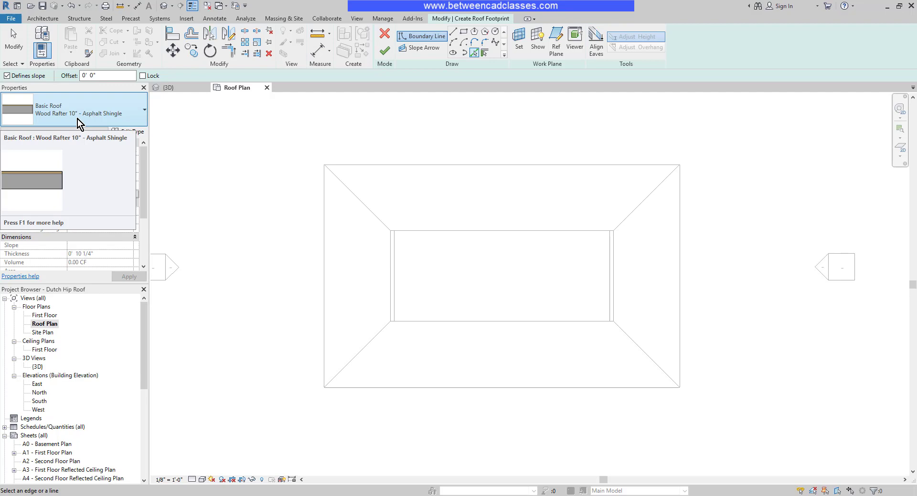
double_click(108, 75)
type("2")
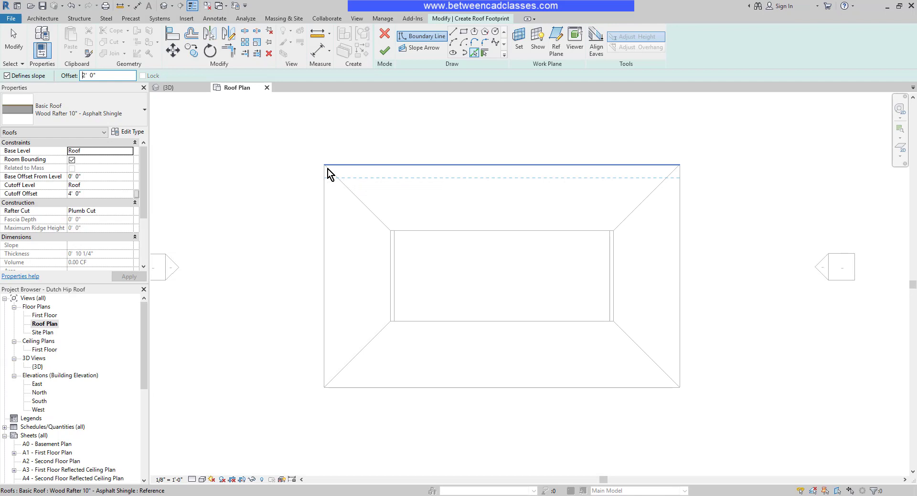
Set the new roof's base offset to 3' 0" and cutoff level to None.
left_click(70, 177)
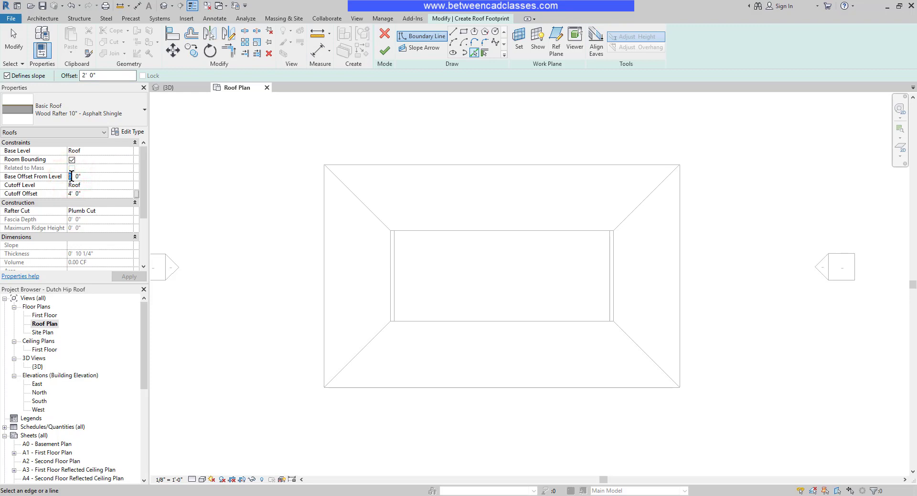
type("3")
left_click(127, 186)
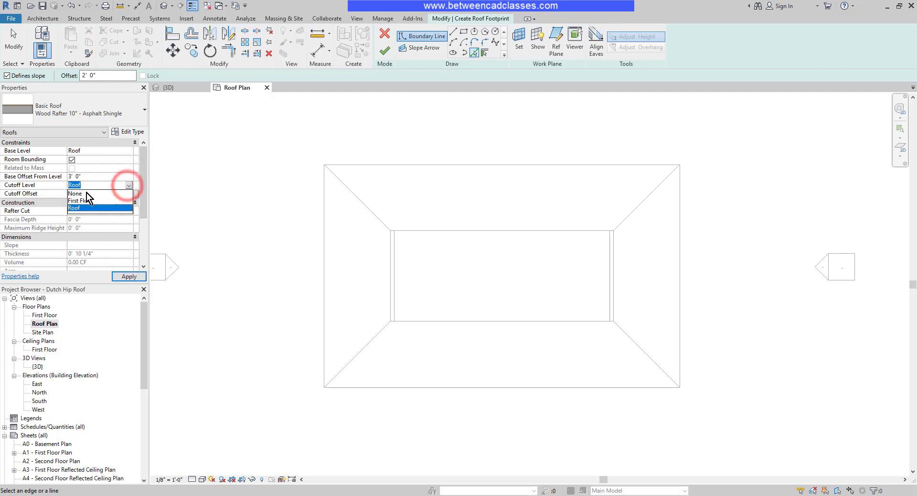
left_click(75, 194)
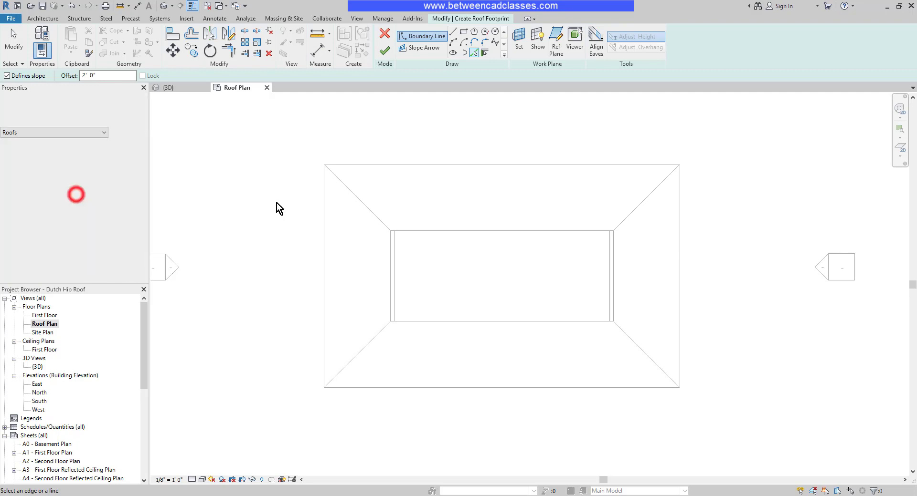
left_click(248, 180)
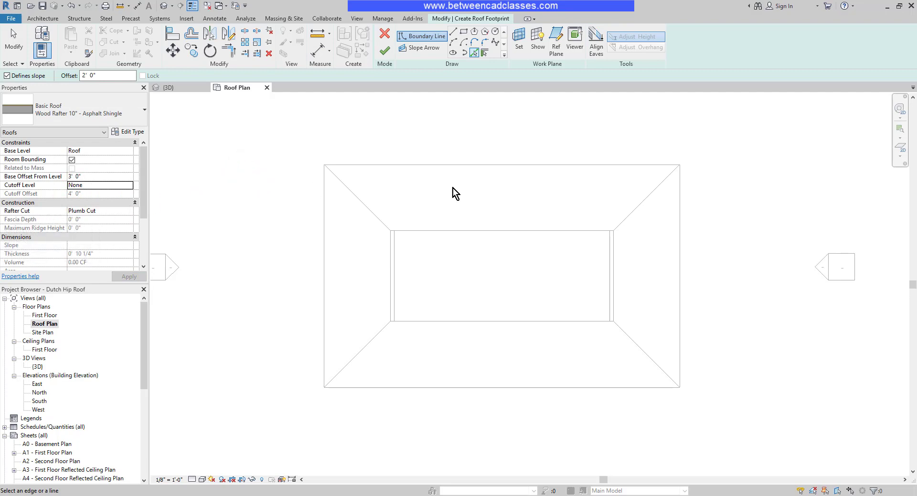
Pick the four inner edges as the upper roof's boundary lines.
left_click(469, 229)
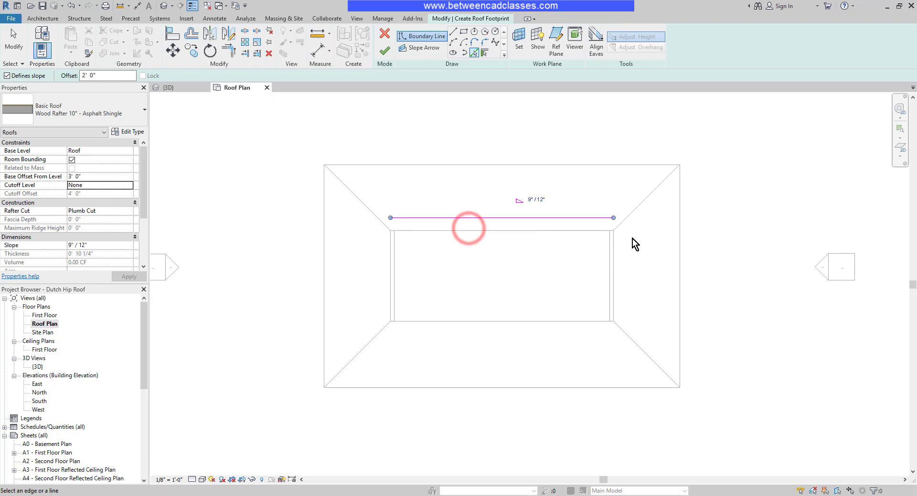
left_click(617, 251)
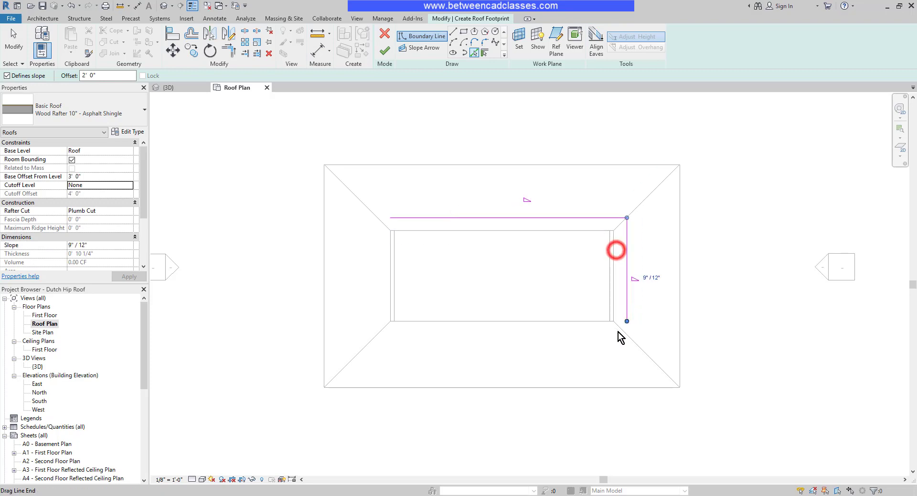
left_click(574, 324)
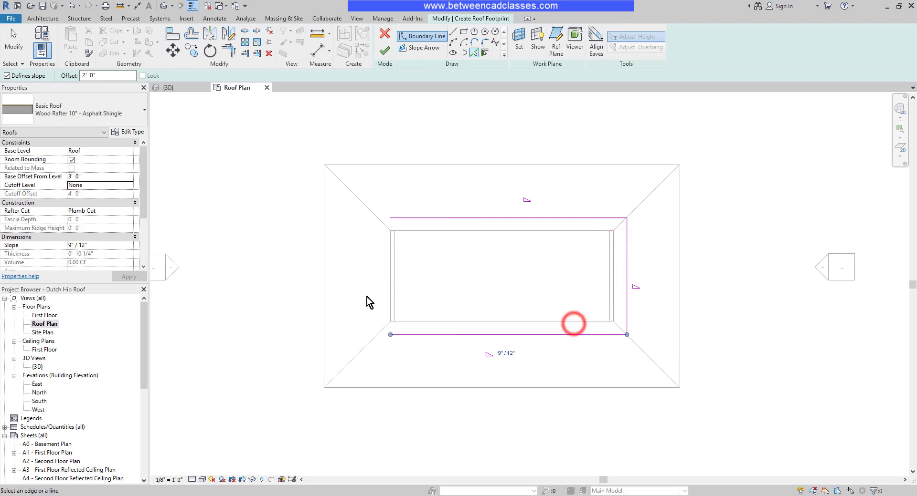
left_click(389, 280)
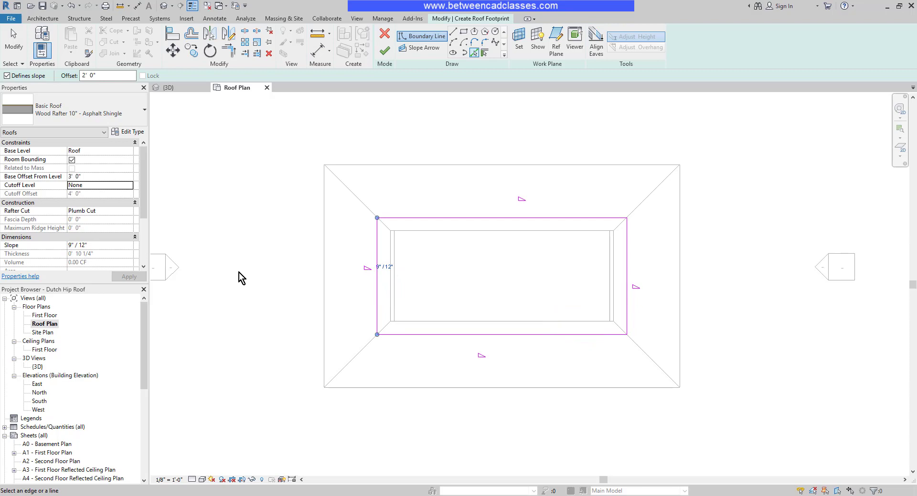
key("Escape")
key("Escape")
Give all four upper roof boundary lines a 6"/12" slope.
left_click(280, 184)
mouse_move(281, 187)
left_mouse_down()
mouse_move(591, 346)
mouse_move(660, 359)
left_mouse_up()
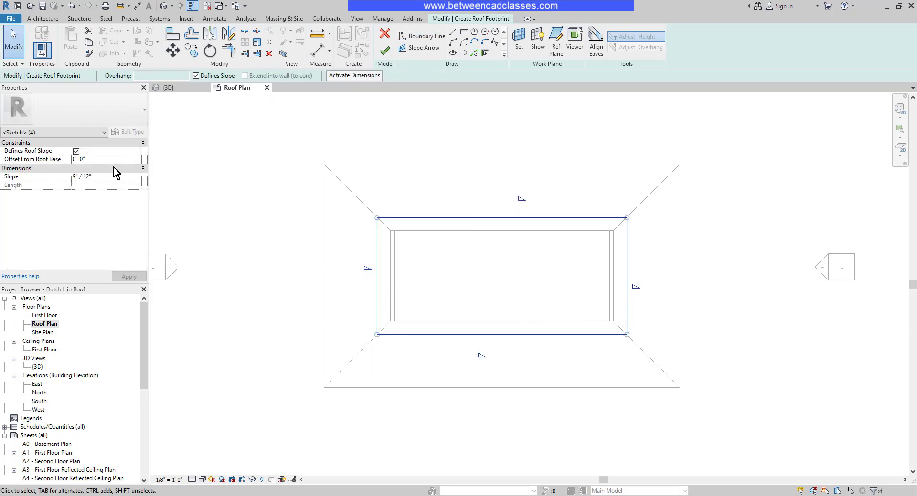
left_click(102, 176)
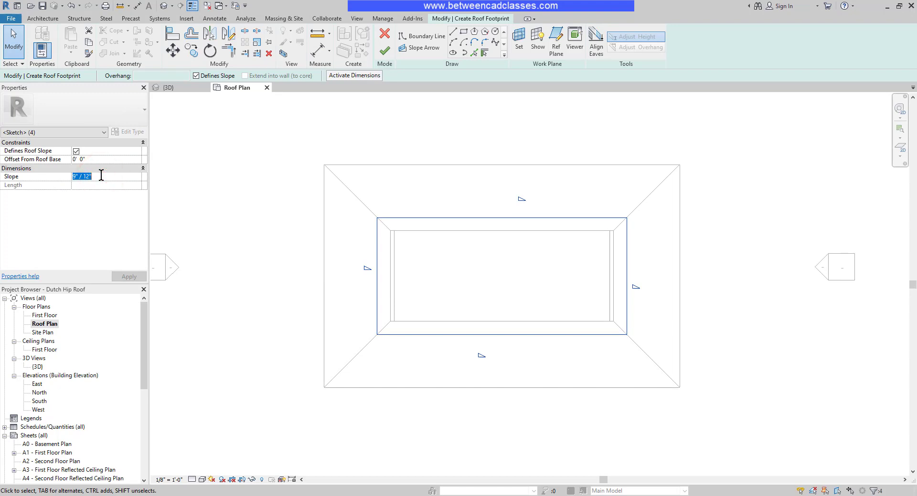
type("6")
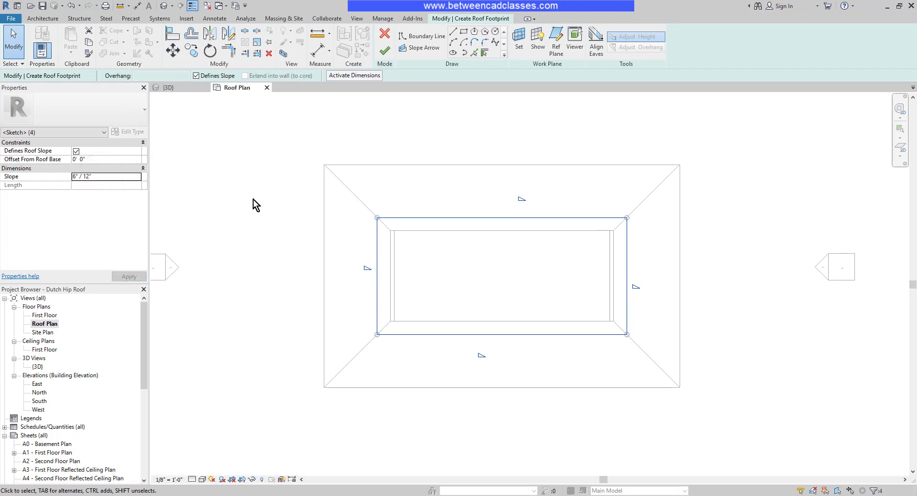
left_click(267, 175)
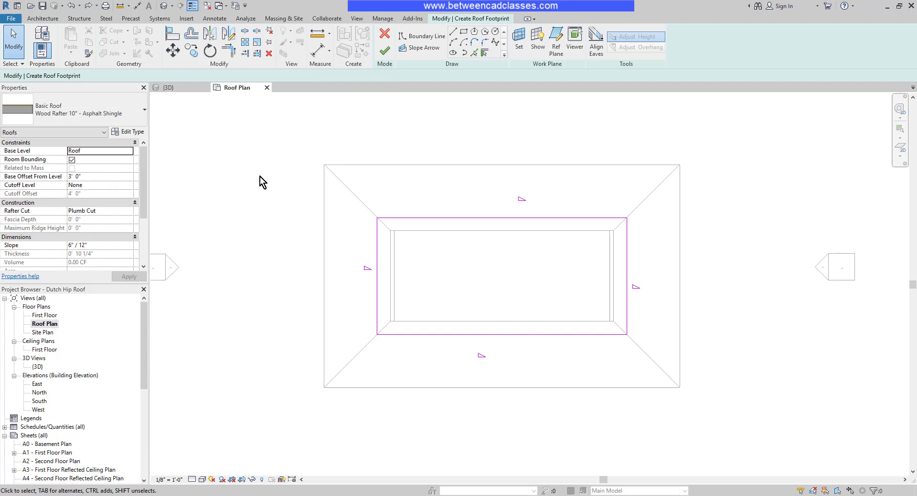
Make the left and right short sides non-sloping gable ends.
left_click(377, 262)
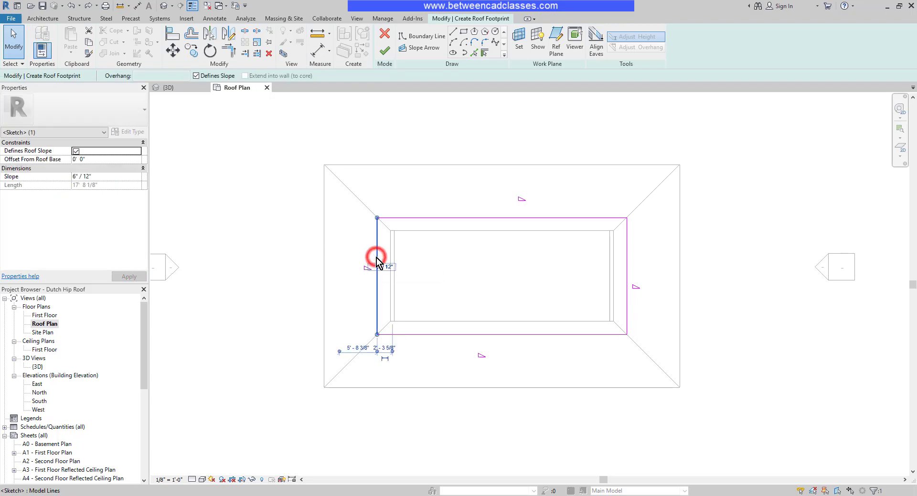
left_click(627, 265, "ctrl")
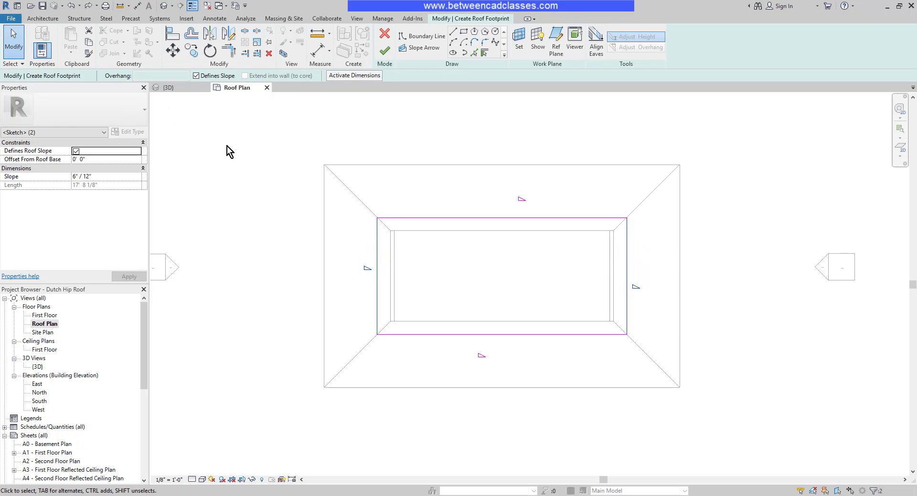
left_click(195, 75)
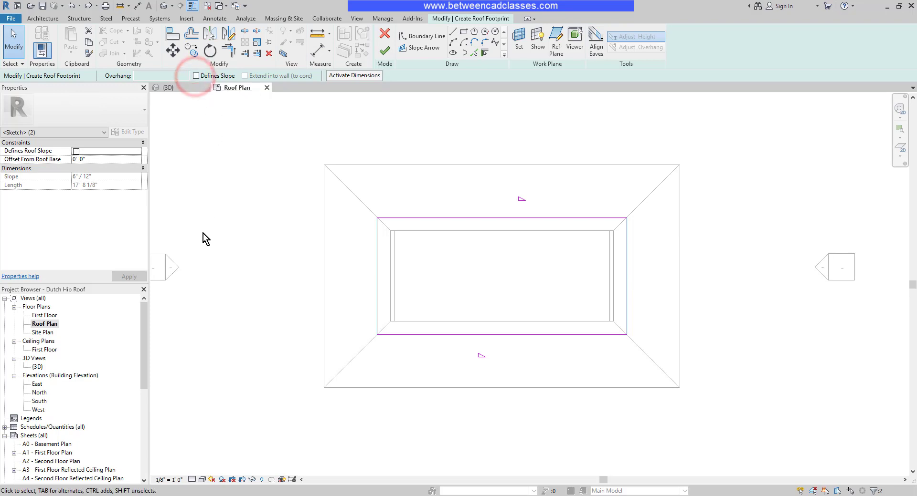
left_click(202, 233)
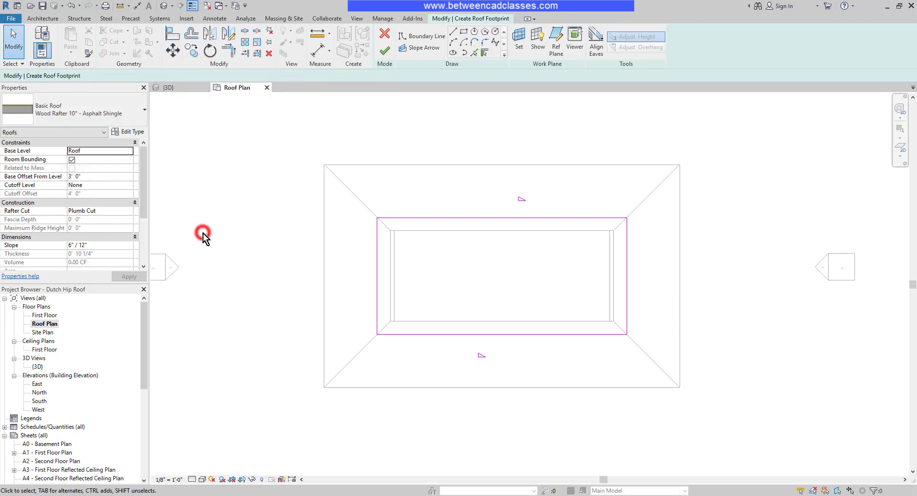
Finish the upper roof and attach the gable walls beneath it.
left_click(381, 53)
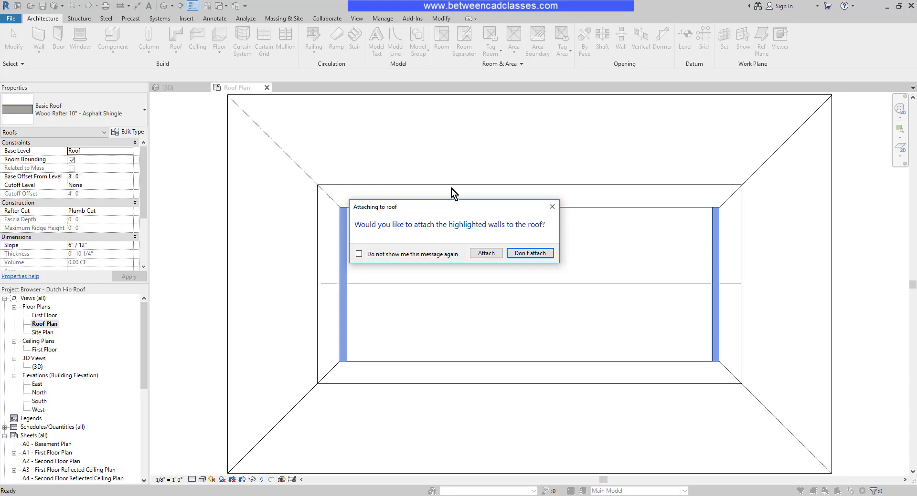
left_click(486, 254)
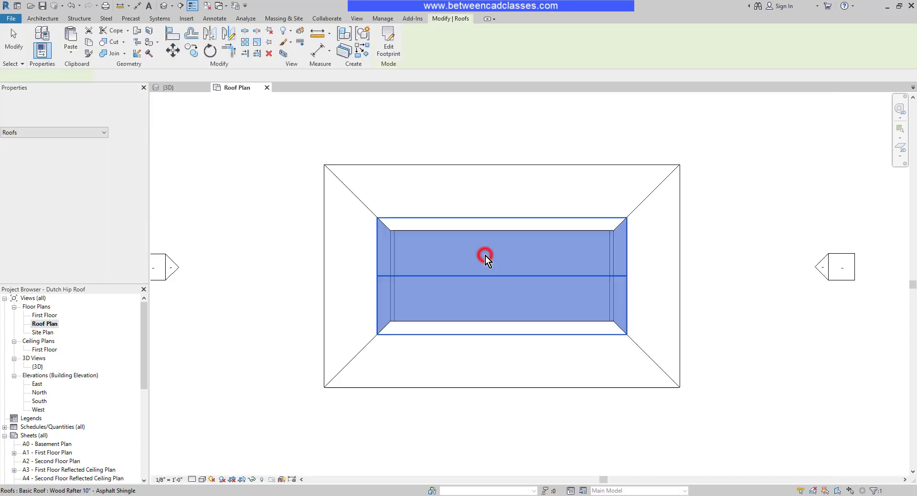
left_click(259, 243)
Orbit the 3D view to inspect the finished Dutch hip roof.
left_click(180, 88)
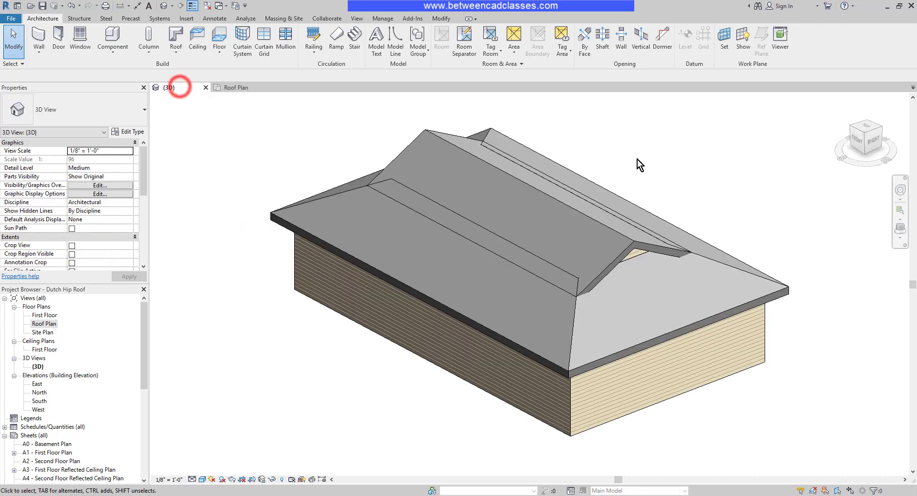
left_click(748, 159)
middle_click_drag(772, 177, 785, 167, "shift")
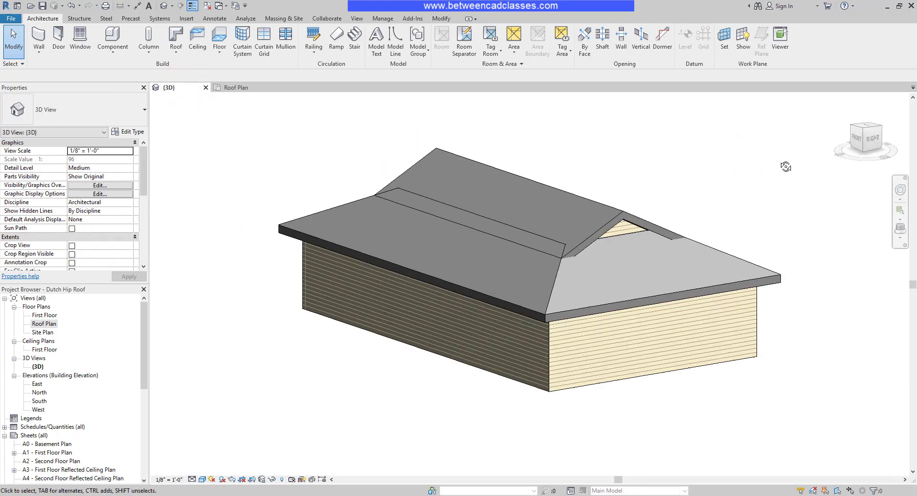
middle_click_drag(739, 168, 576, 285, "shift")
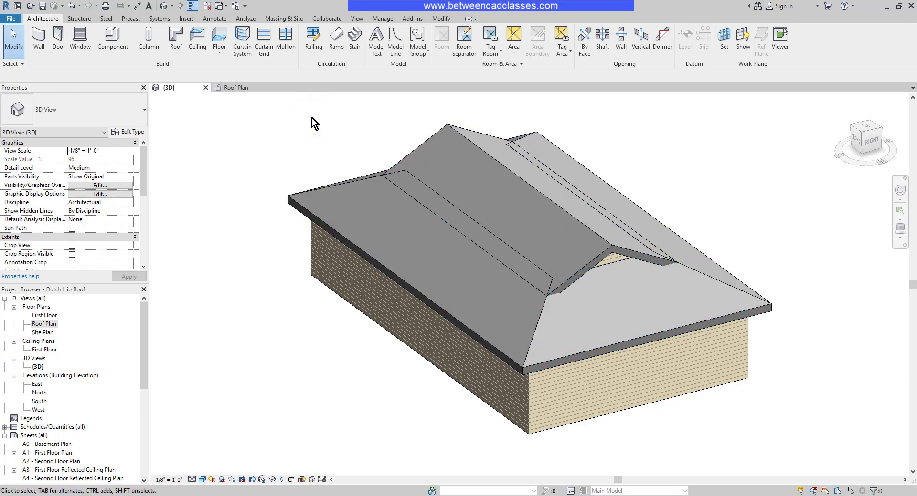
Join the lower hip roof with the upper gable roof, then orbit to check the seam.
left_click(446, 21)
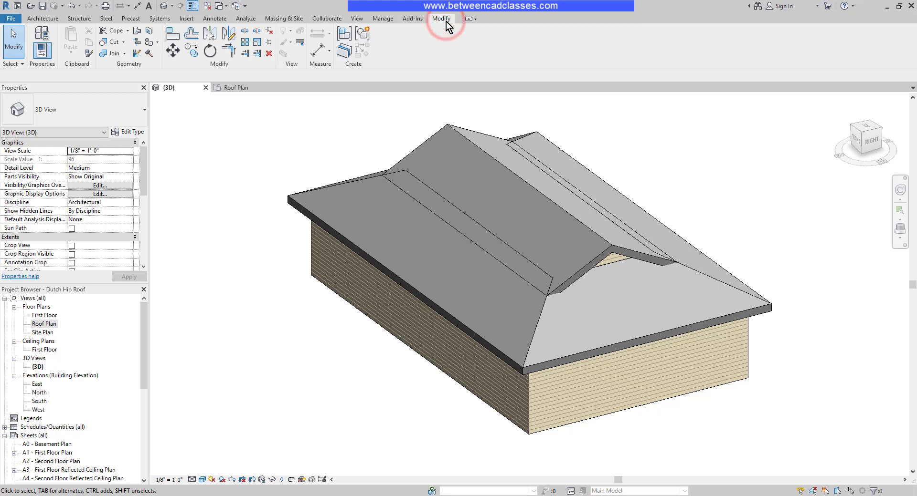
left_click(111, 55)
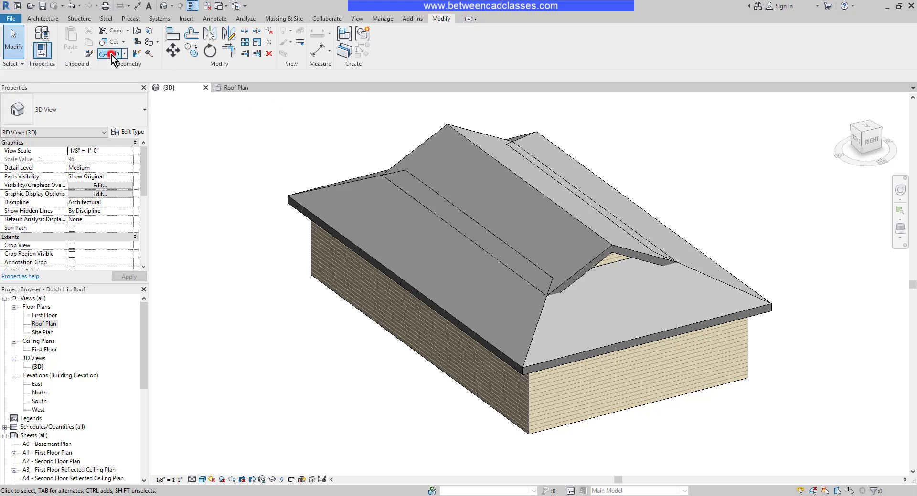
left_click(345, 183)
left_click(423, 143)
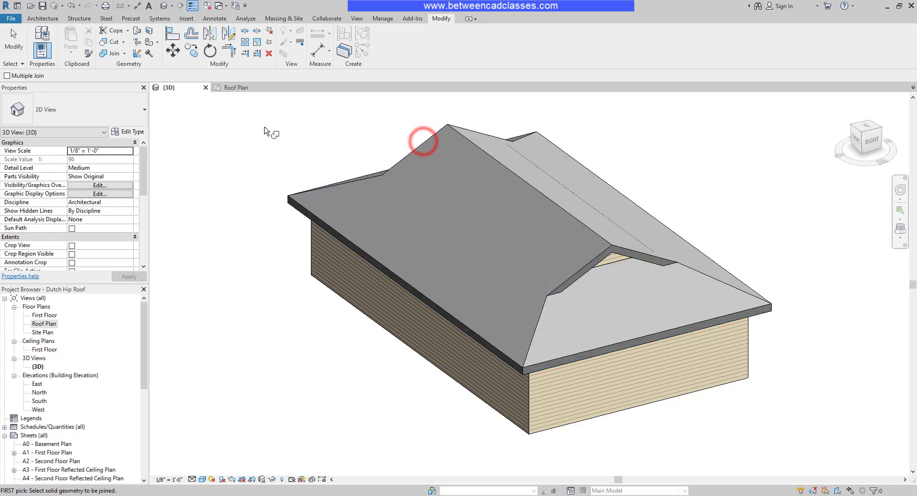
key("Escape")
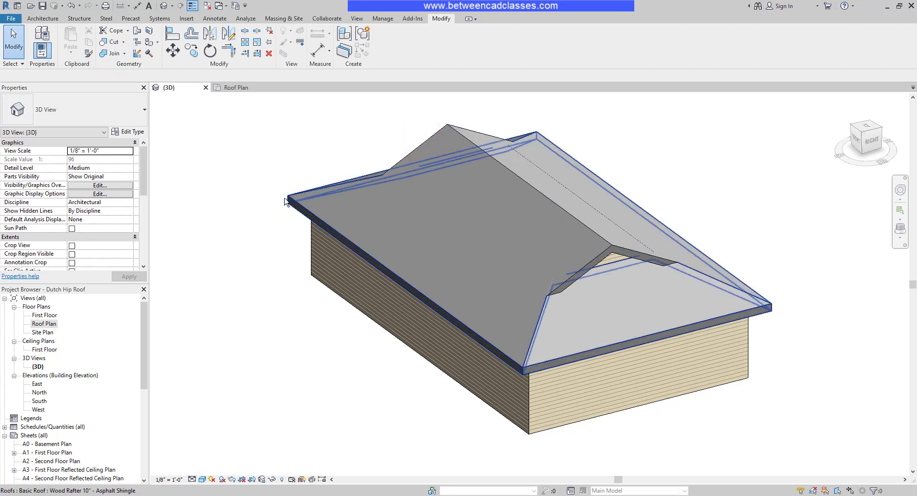
middle_click_drag(292, 187, 638, 160, "shift")
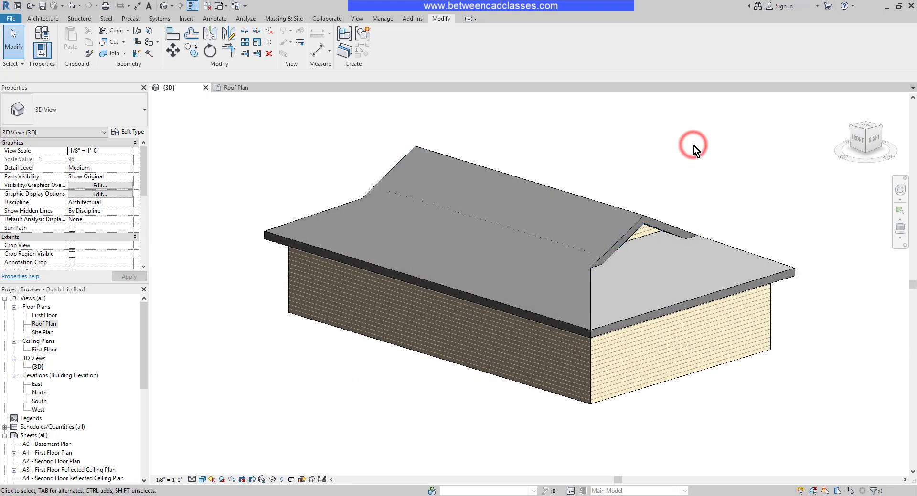